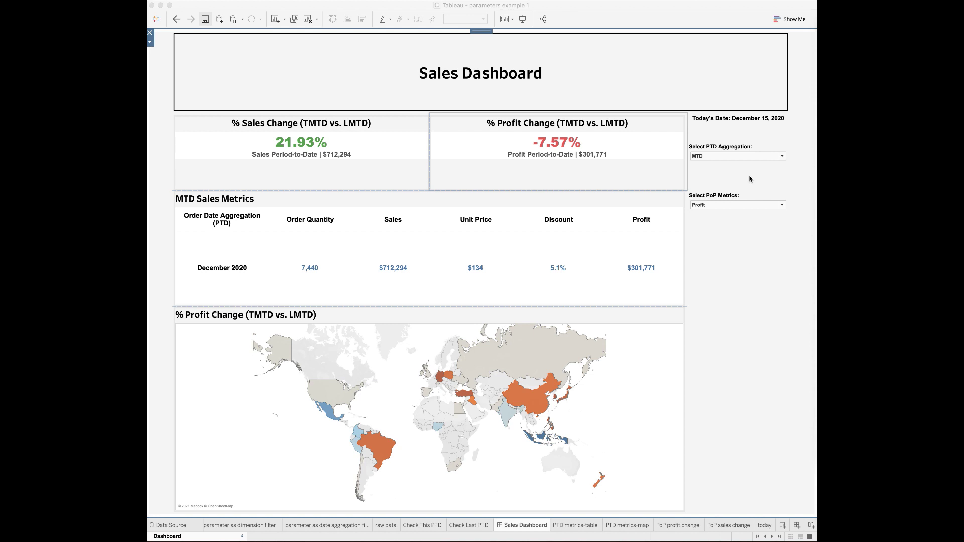
Cycle the dashboard's PTD aggregation through YTD and QTD, ending back on MTD
{"action": "left_click", "coordinate": [749, 178]}
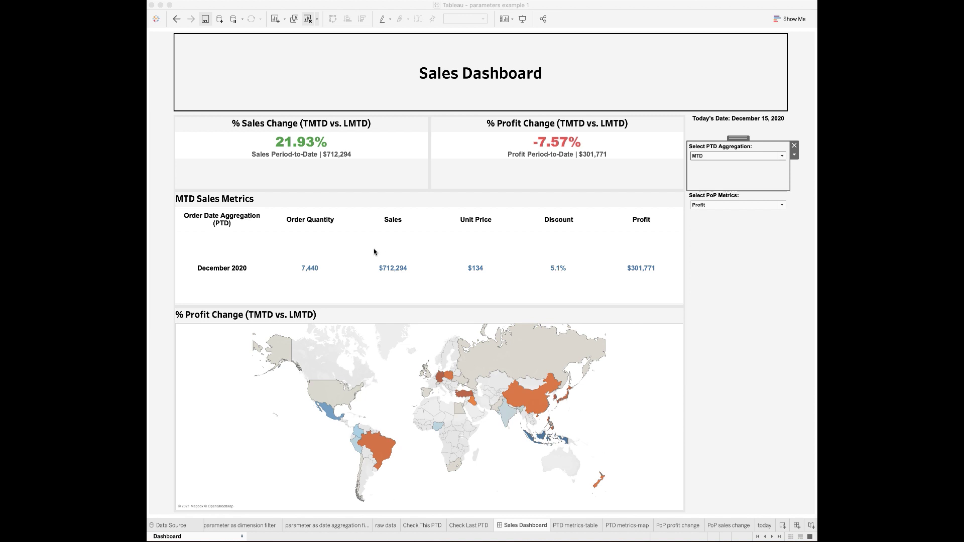
{"action": "left_click", "coordinate": [735, 157]}
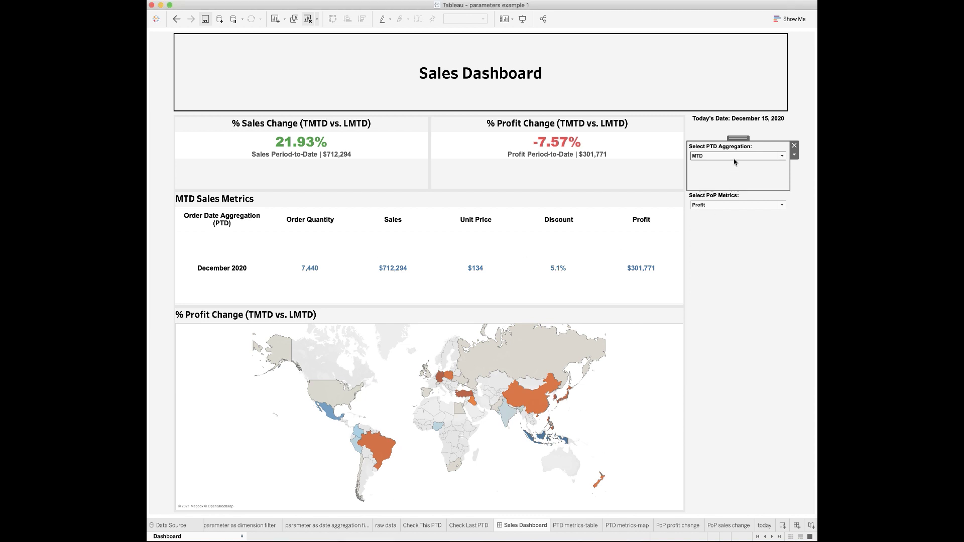
{"action": "left_click", "coordinate": [732, 163]}
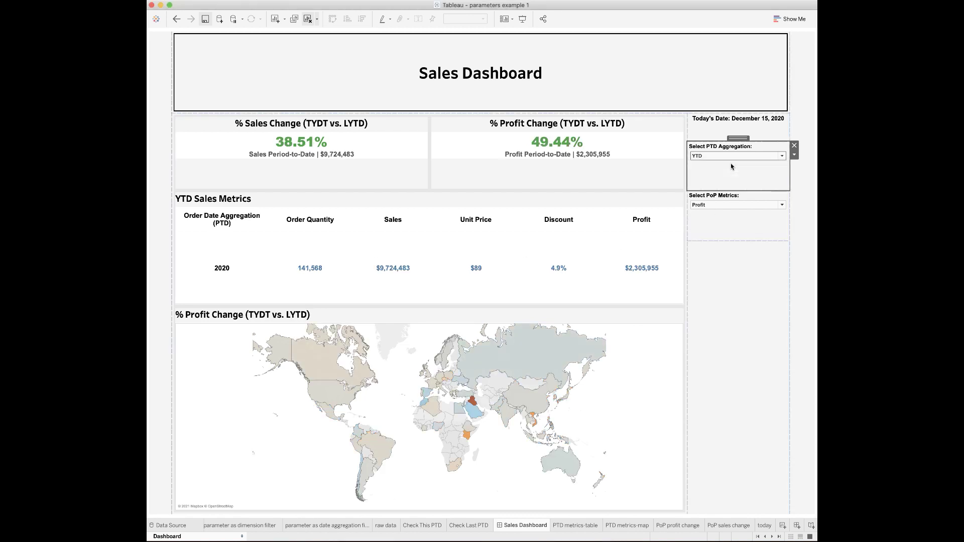
{"action": "left_click", "coordinate": [731, 157]}
{"action": "left_click", "coordinate": [721, 169]}
{"action": "left_click", "coordinate": [716, 159]}
{"action": "left_click", "coordinate": [708, 176]}
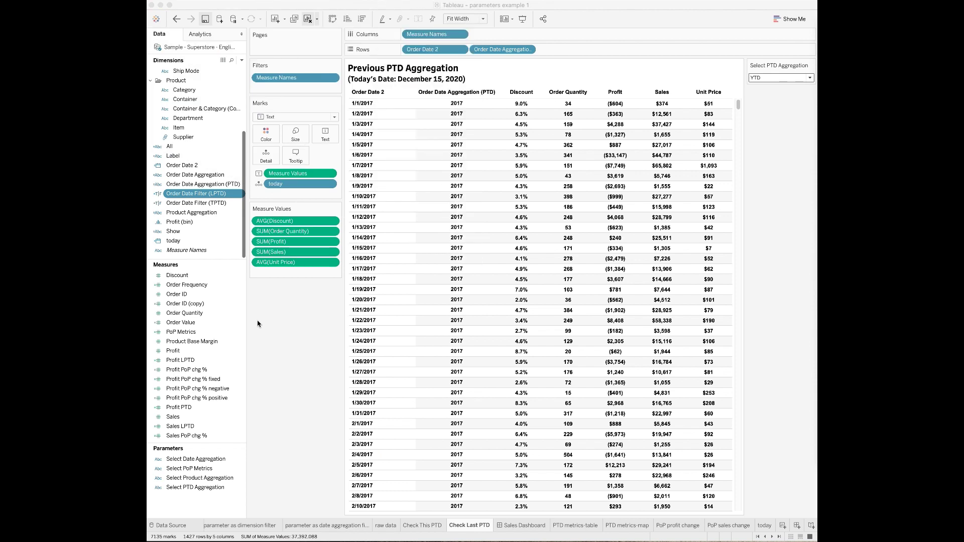
Review the Order Date Filter (LPTD) calculation and close it unchanged
{"action": "right_click", "coordinate": [202, 196]}
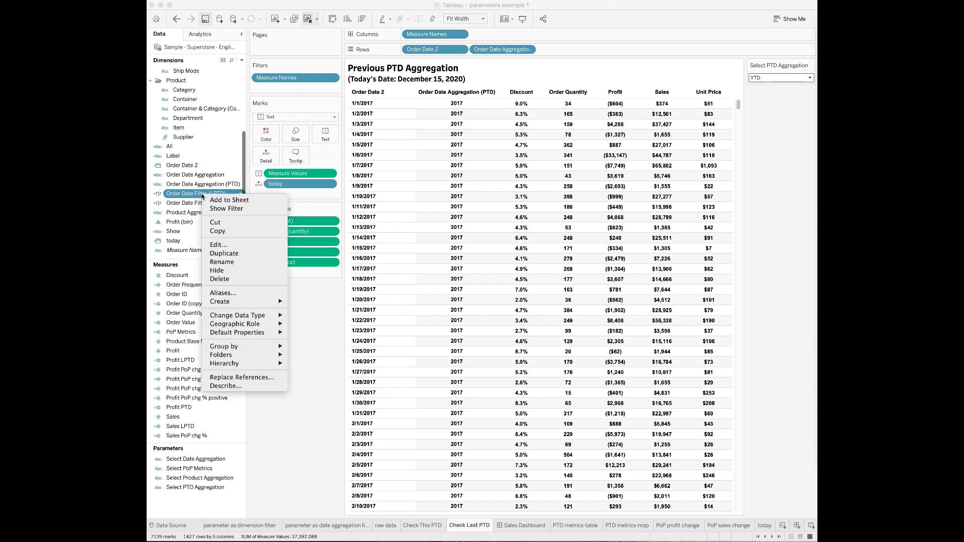
{"action": "left_click", "coordinate": [232, 245]}
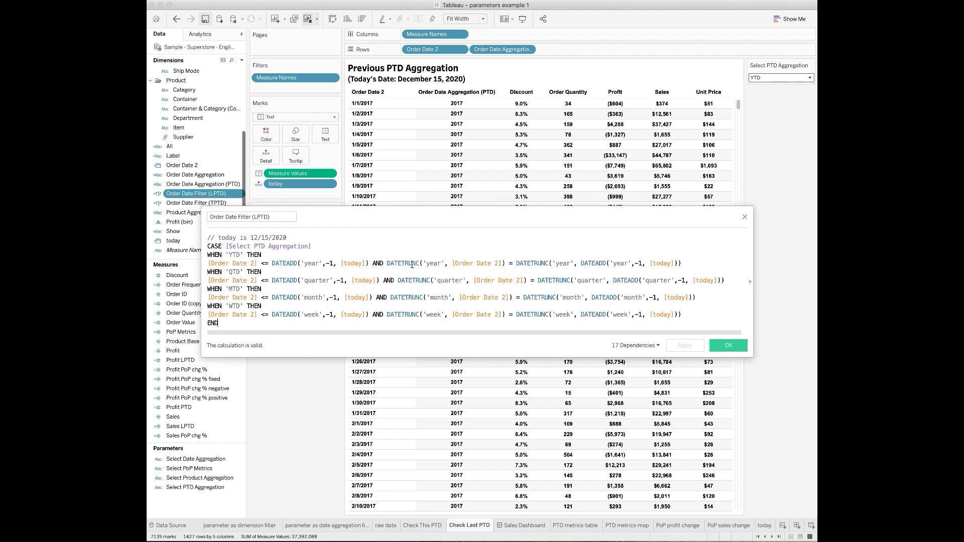
{"action": "left_click", "coordinate": [728, 345]}
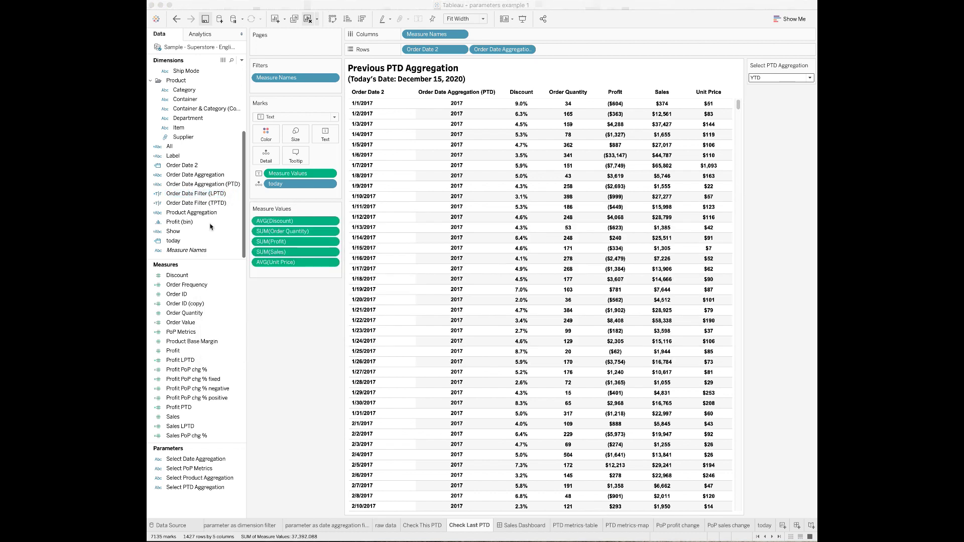
Filter the table to Order Date Filter (LPTD) custom value True
{"action": "left_click_drag", "start_coordinate": [208, 194], "coordinate": [300, 82]}
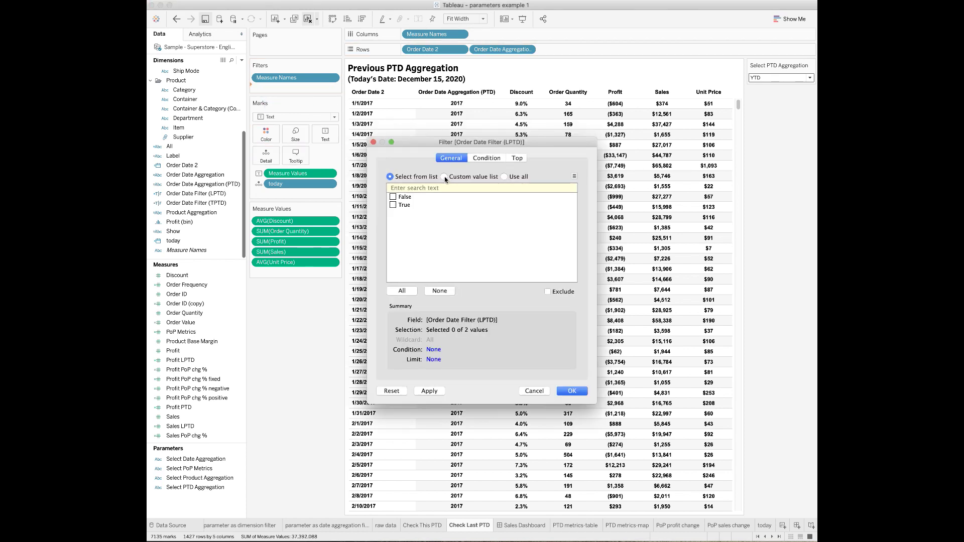
{"action": "left_click", "coordinate": [445, 177]}
{"action": "type", "text": "True"}
{"action": "key", "text": "Return"}
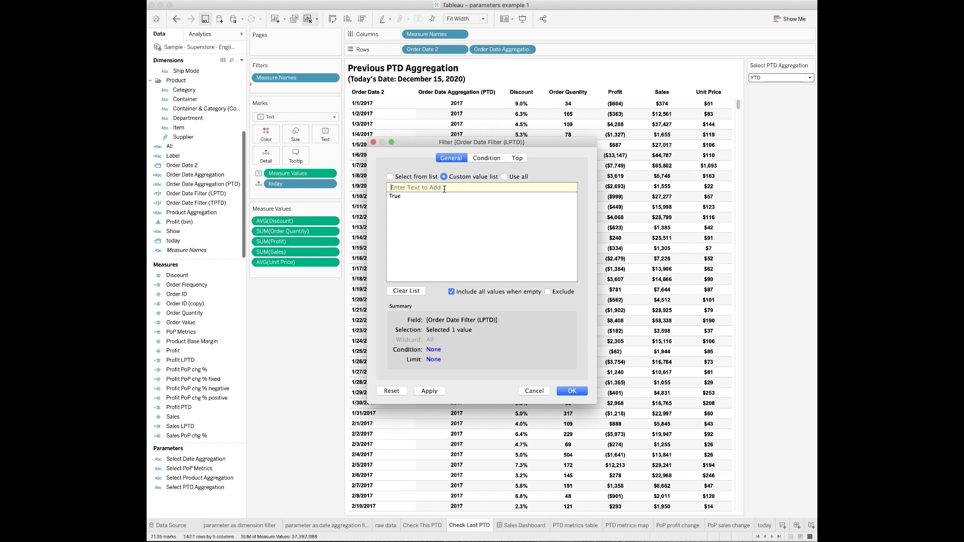
{"action": "left_click", "coordinate": [571, 392]}
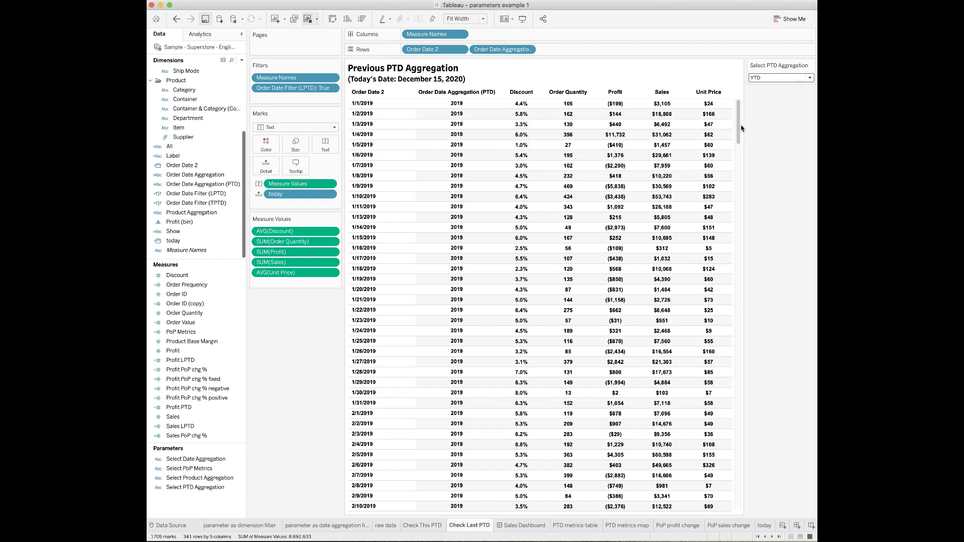
Test the filtered table with YTD, then switch it to month-to-date comparison rows
{"action": "left_click_drag", "start_coordinate": [738, 129], "coordinate": [751, 527]}
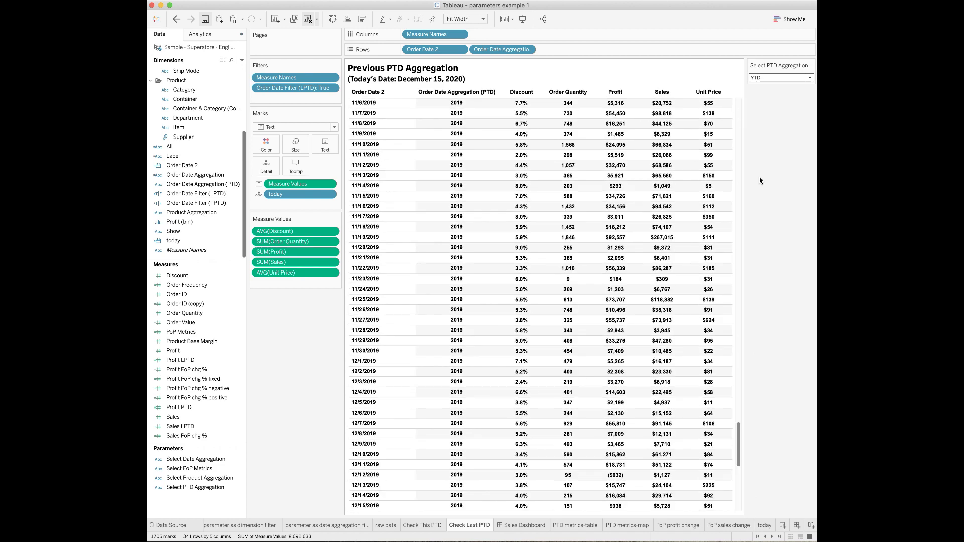
{"action": "left_click", "coordinate": [781, 78]}
{"action": "left_click", "coordinate": [773, 89]}
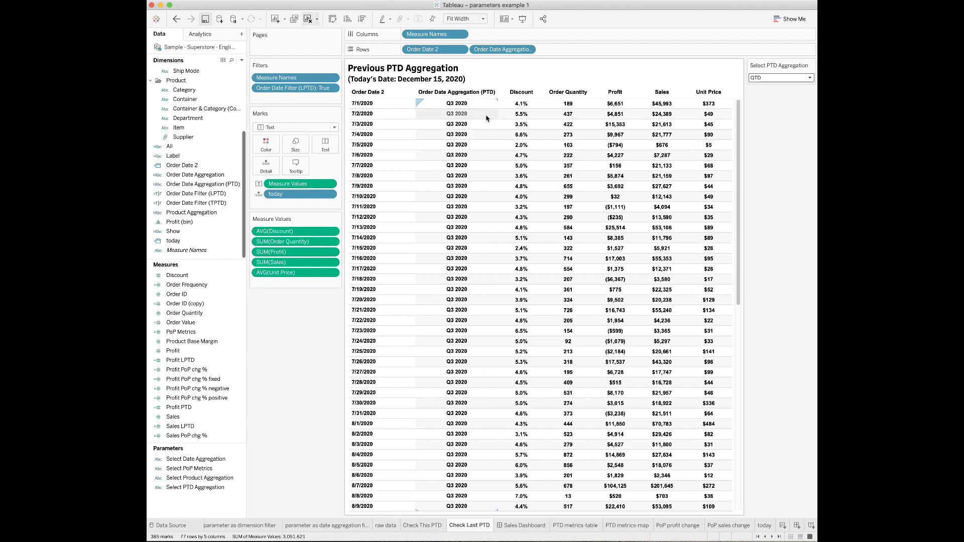
{"action": "left_click", "coordinate": [787, 78]}
{"action": "left_click", "coordinate": [756, 97]}
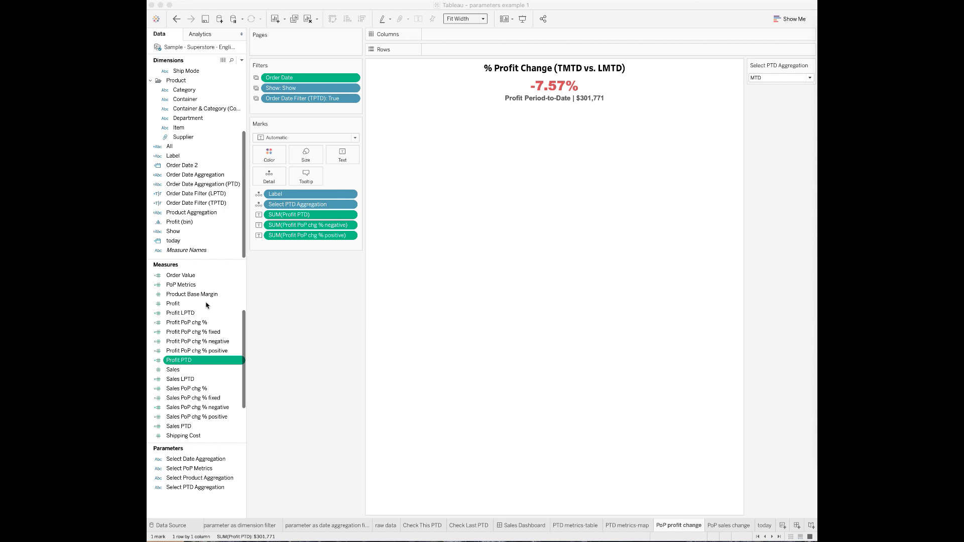
Review the Profit PTD and Profit LPTD calculation formulas
{"action": "right_click", "coordinate": [209, 364]}
{"action": "left_click", "coordinate": [226, 413]}
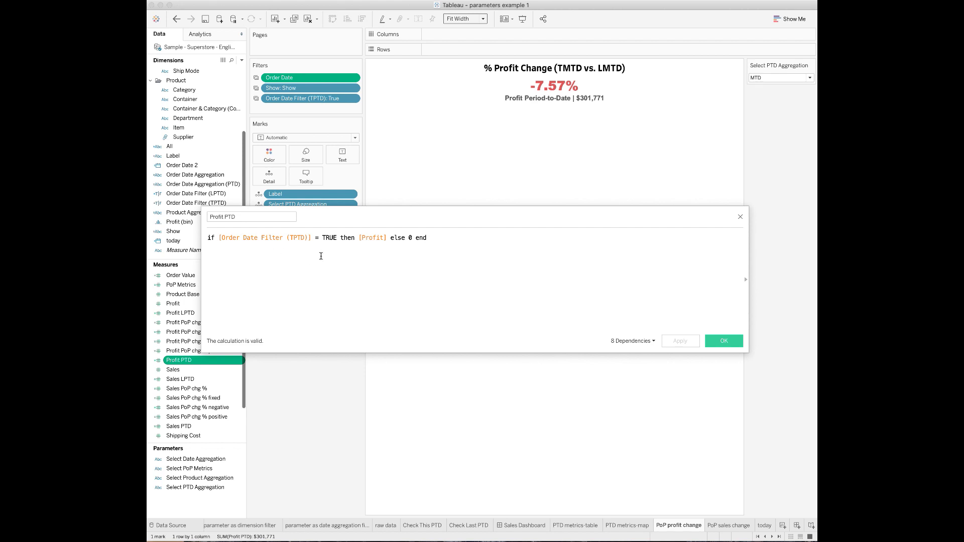
{"action": "left_click", "coordinate": [717, 345]}
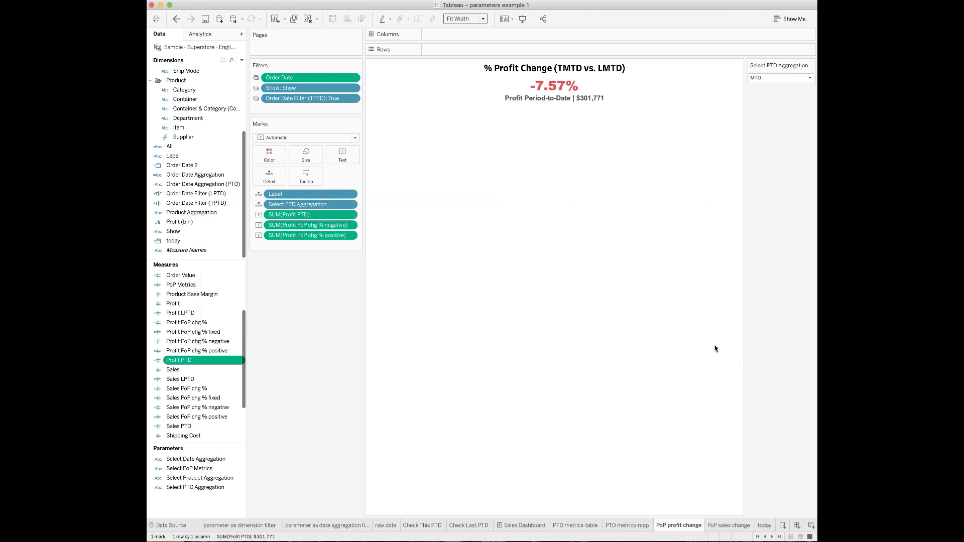
{"action": "left_click", "coordinate": [179, 313]}
{"action": "right_click", "coordinate": [204, 314]}
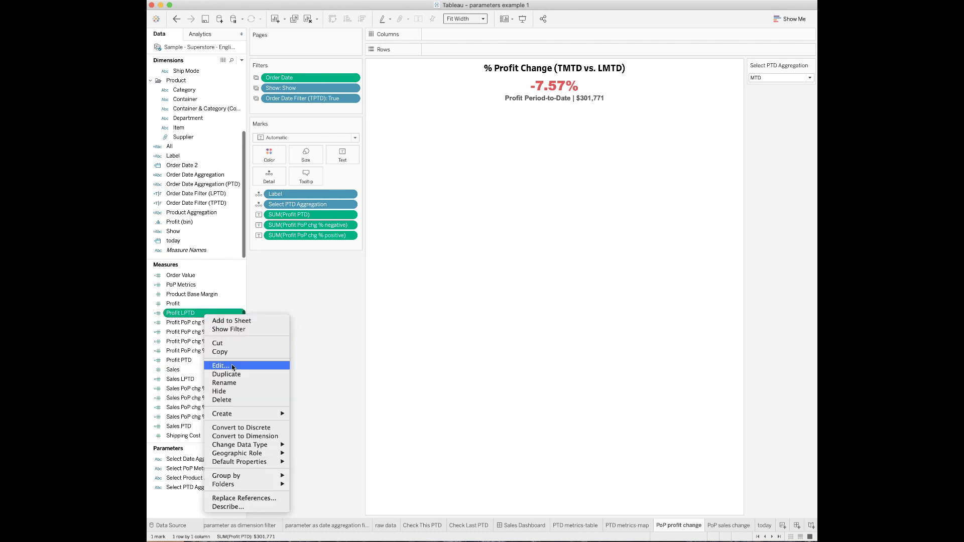
{"action": "key", "text": "Return"}
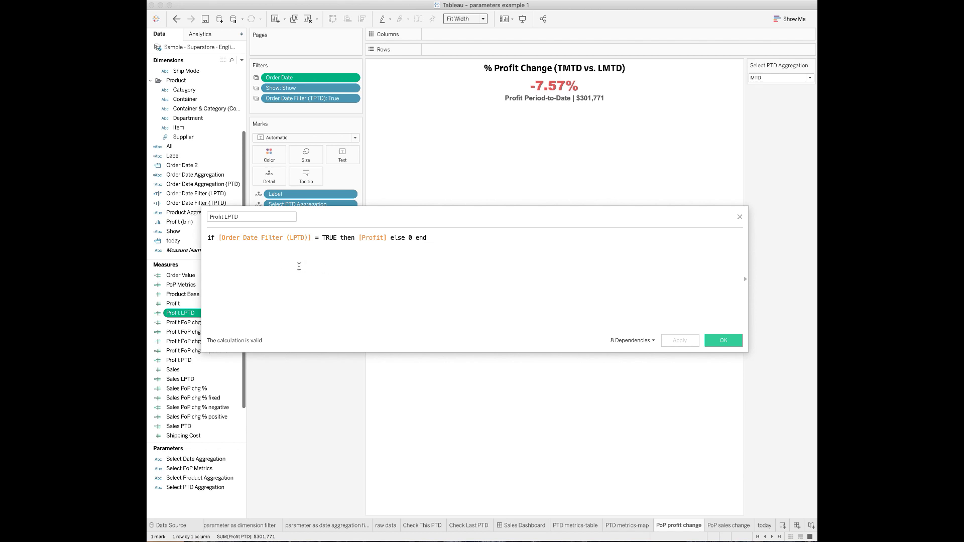
{"action": "left_click", "coordinate": [724, 341]}
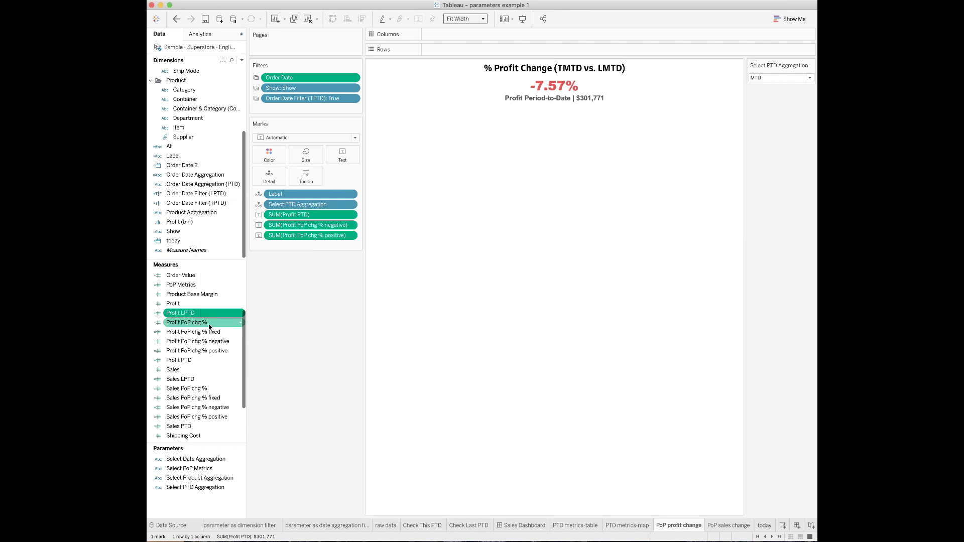
Review the Profit PoP chg % formula: PTD profit minus LPTD profit, over LPTD profit
{"action": "right_click", "coordinate": [215, 326]}
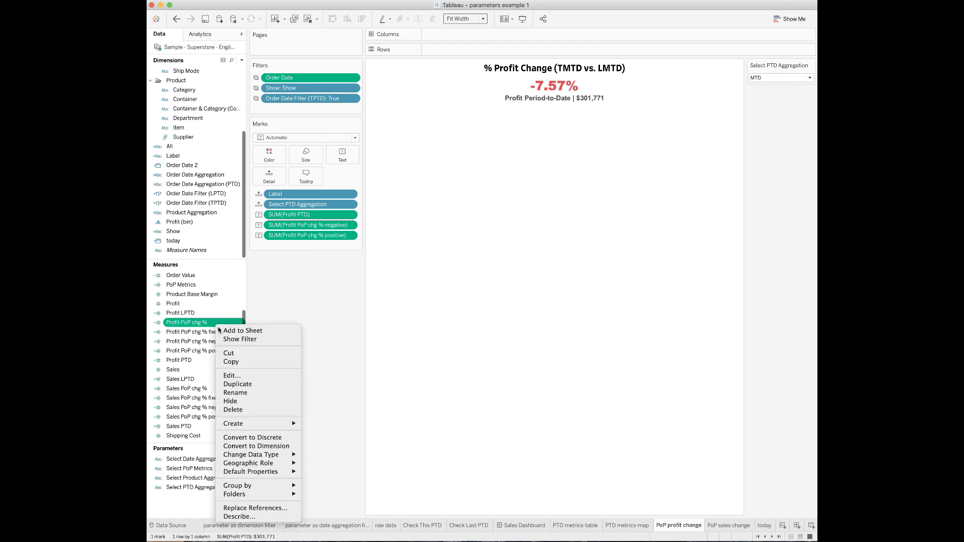
{"action": "left_click", "coordinate": [243, 375]}
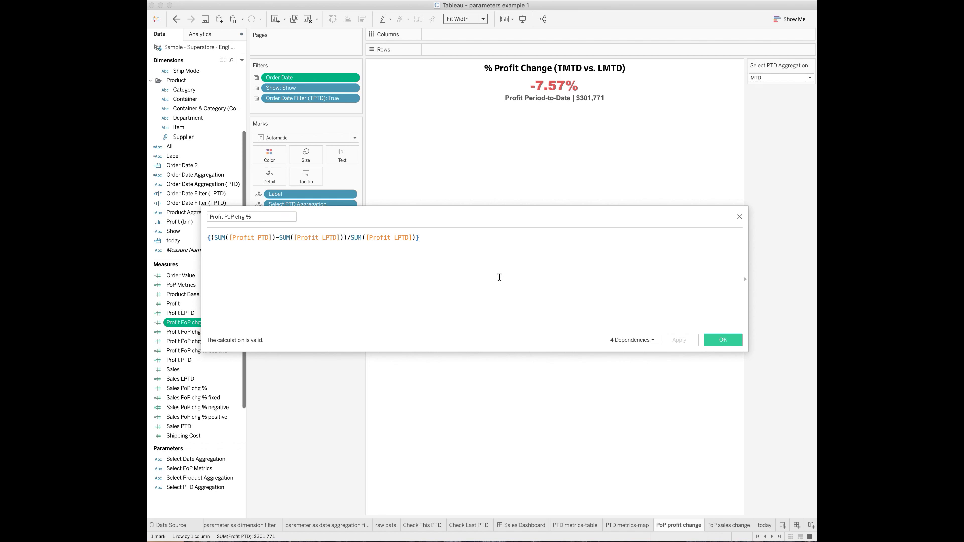
{"action": "left_click", "coordinate": [723, 340]}
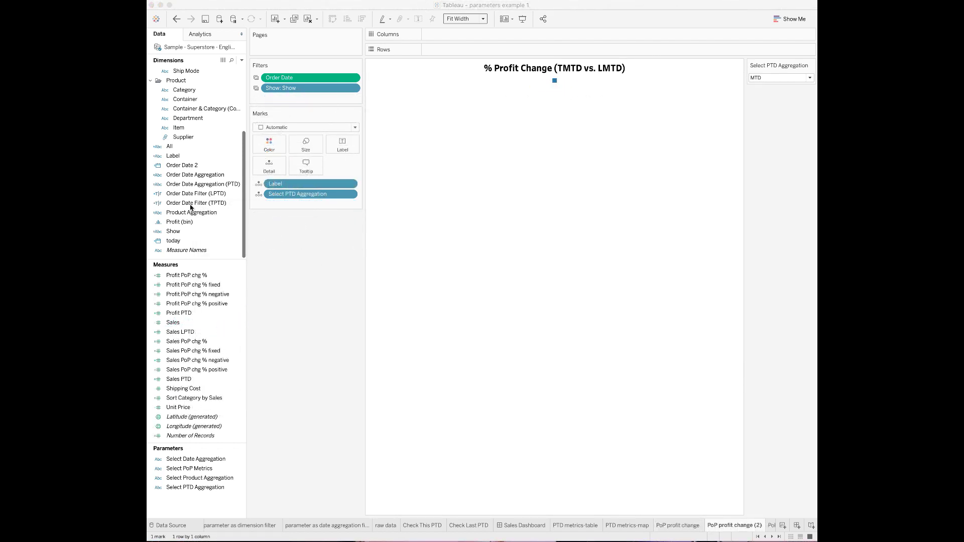
Filter Order Date Filter (TPTD) to True and show Profit PTD ($301,771) as text
{"action": "left_click_drag", "start_coordinate": [191, 206], "coordinate": [442, 174]}
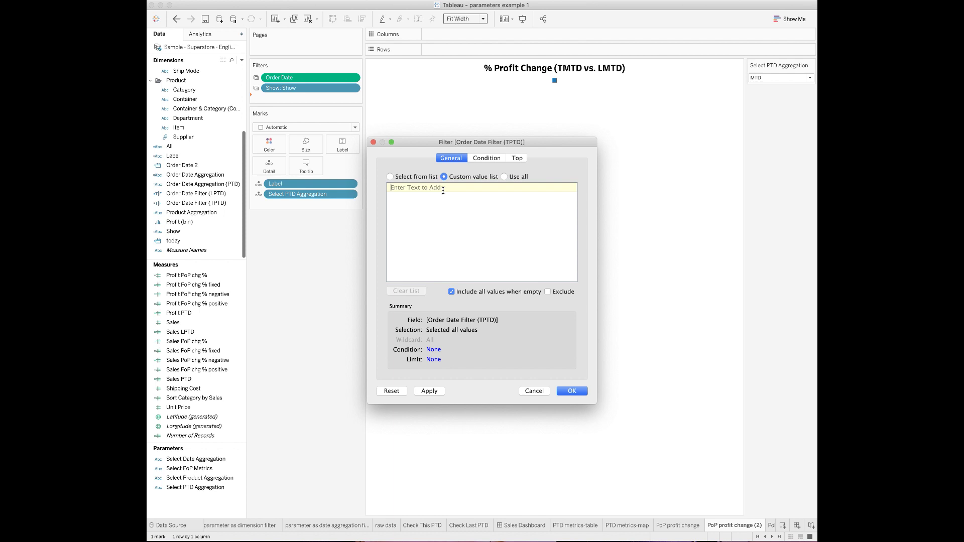
{"action": "type", "text": "True"}
{"action": "key", "text": "Return"}
{"action": "left_click", "coordinate": [566, 390]}
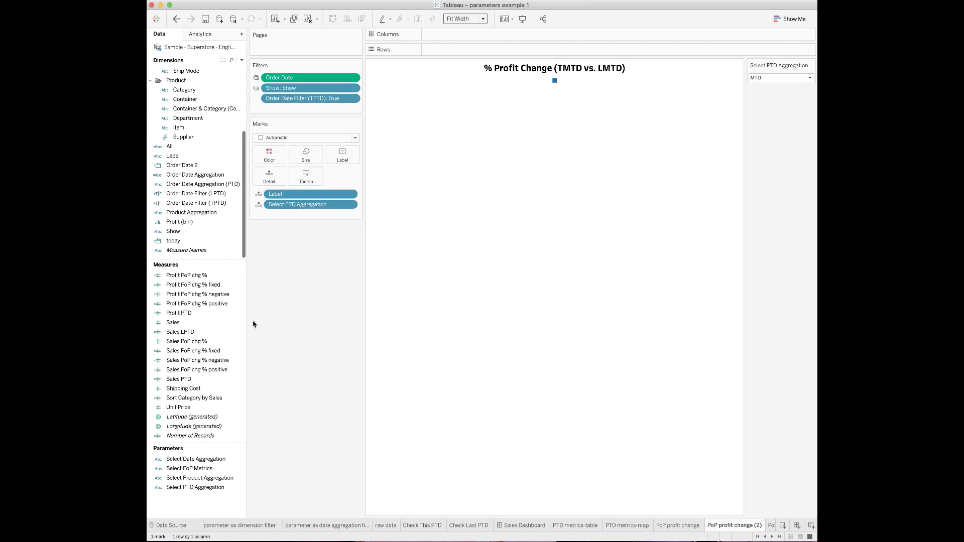
{"action": "left_click_drag", "start_coordinate": [203, 316], "coordinate": [337, 157]}
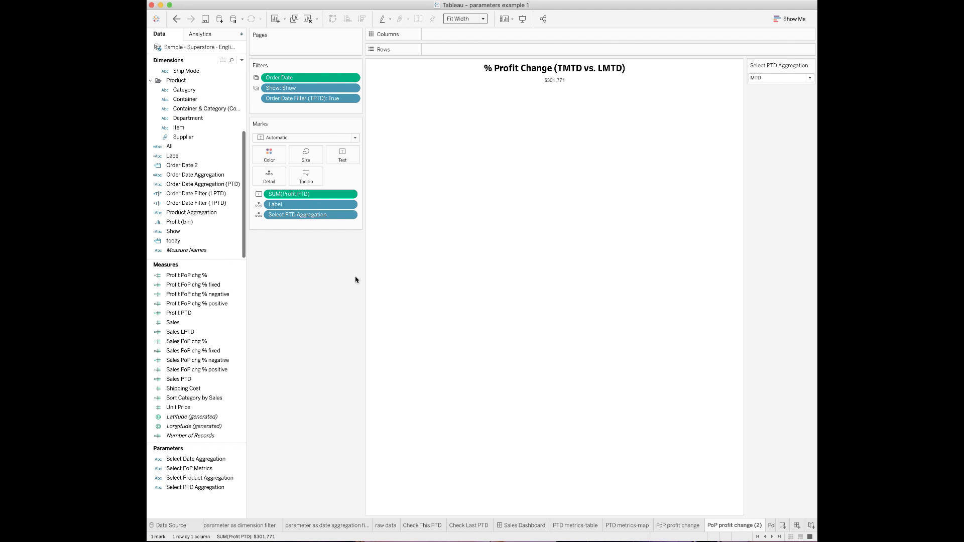
Check the Profit PoP chg % positive and negative formulas, then add both to the label text
{"action": "left_click", "coordinate": [227, 303]}
{"action": "right_click", "coordinate": [216, 305]}
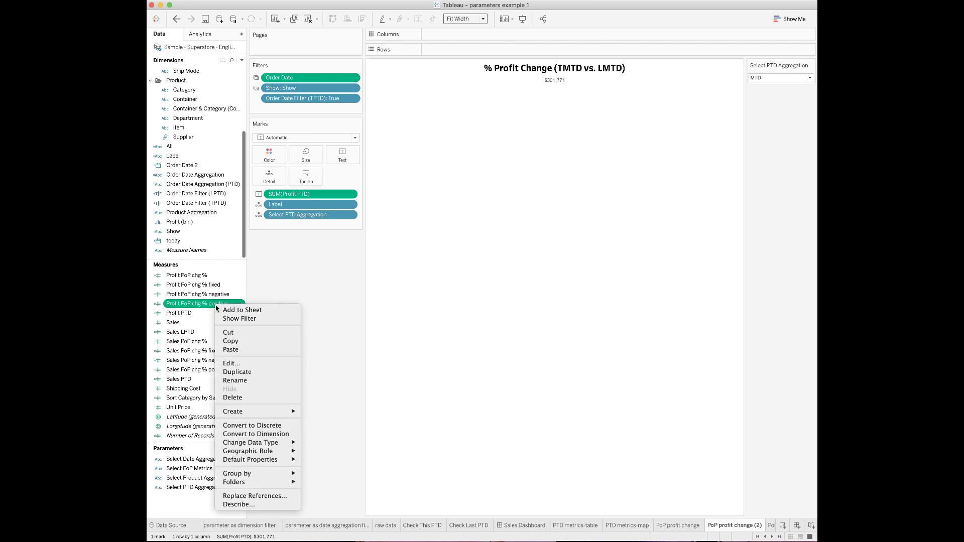
{"action": "left_click", "coordinate": [245, 362]}
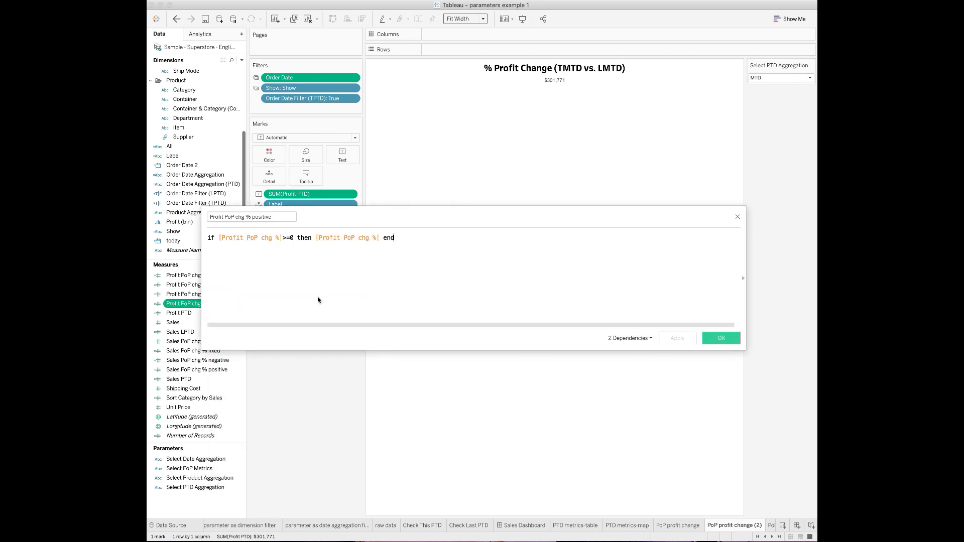
{"action": "left_click", "coordinate": [726, 341]}
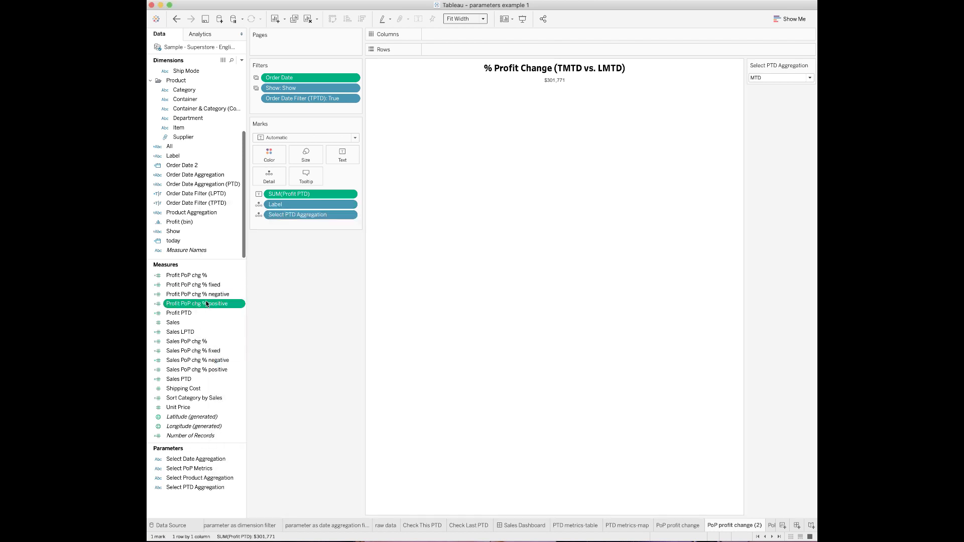
{"action": "right_click", "coordinate": [204, 298]}
{"action": "left_click", "coordinate": [232, 356]}
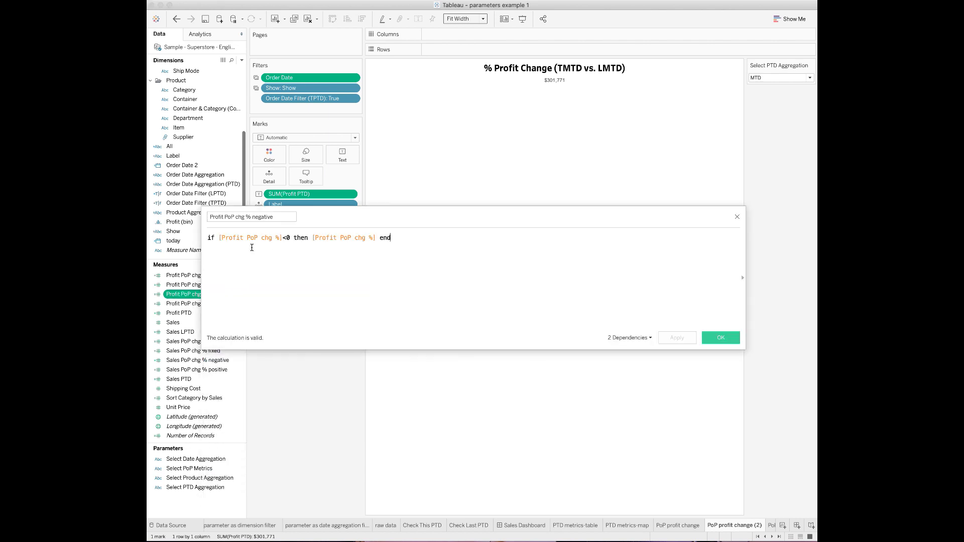
{"action": "left_click", "coordinate": [712, 343]}
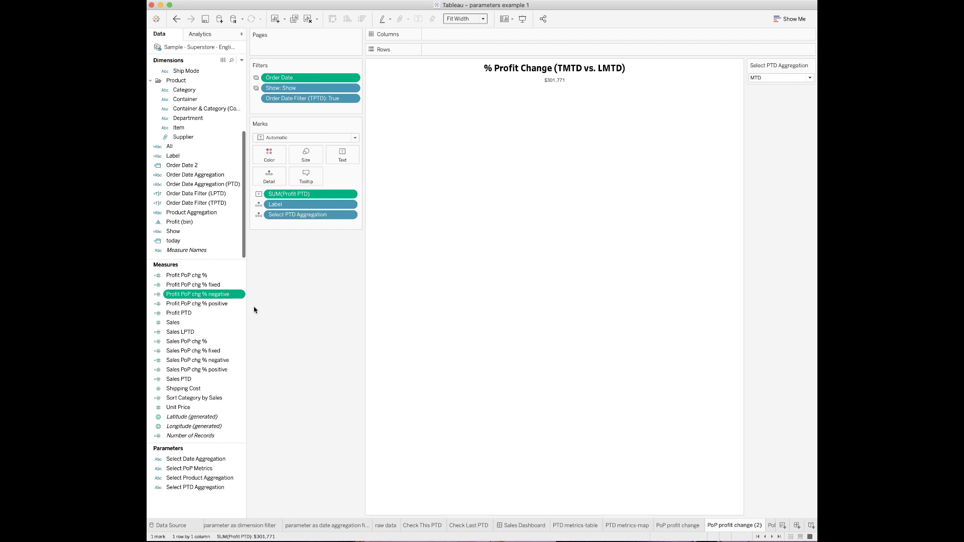
{"action": "left_click_drag", "start_coordinate": [211, 304], "coordinate": [342, 156]}
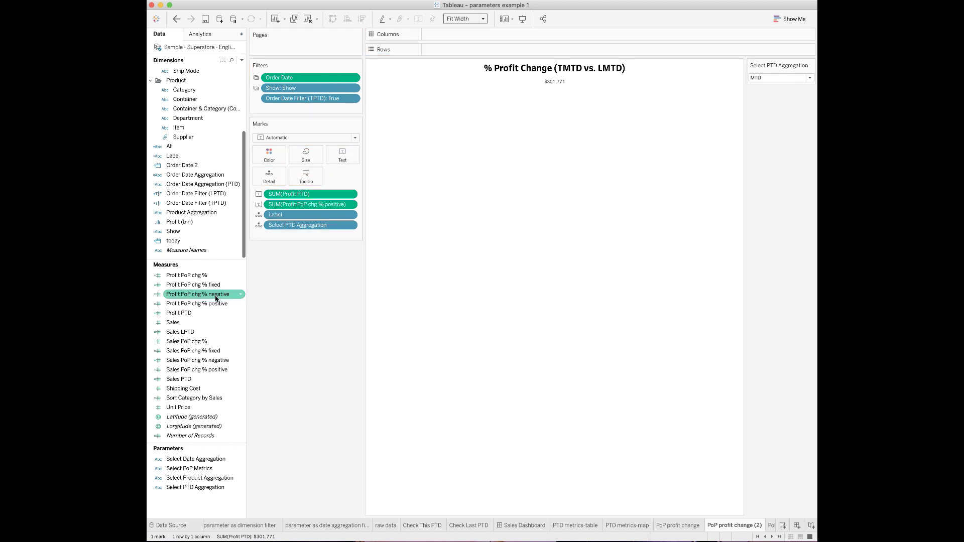
{"action": "left_click_drag", "start_coordinate": [216, 298], "coordinate": [342, 155]}
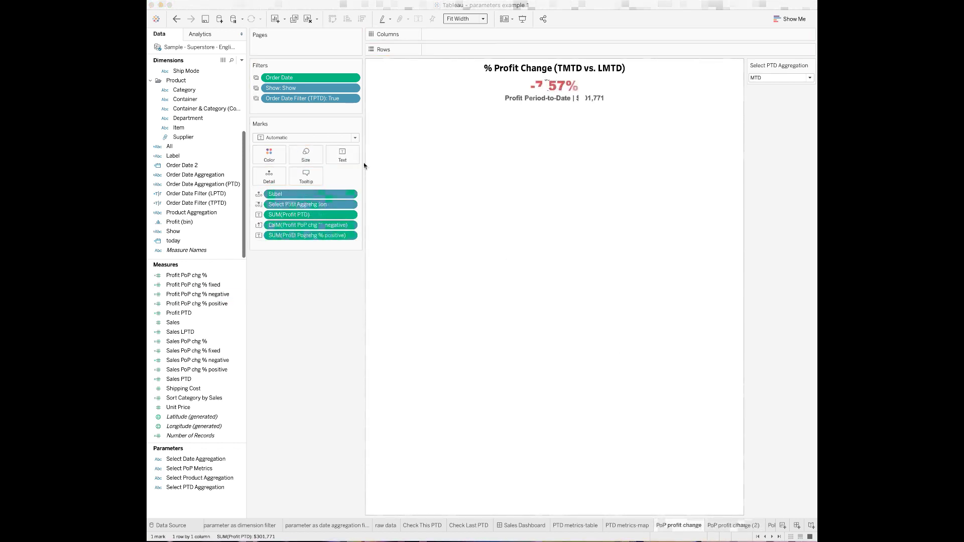
Open the Edit Label dialog for the PoP profit change sheet's Text card
{"action": "left_click", "coordinate": [343, 155]}
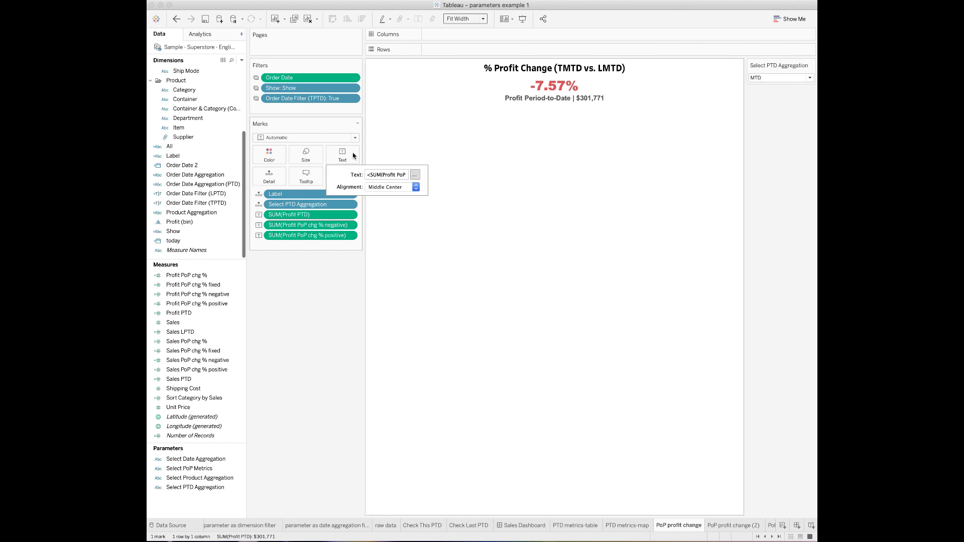
{"action": "key", "text": "Return"}
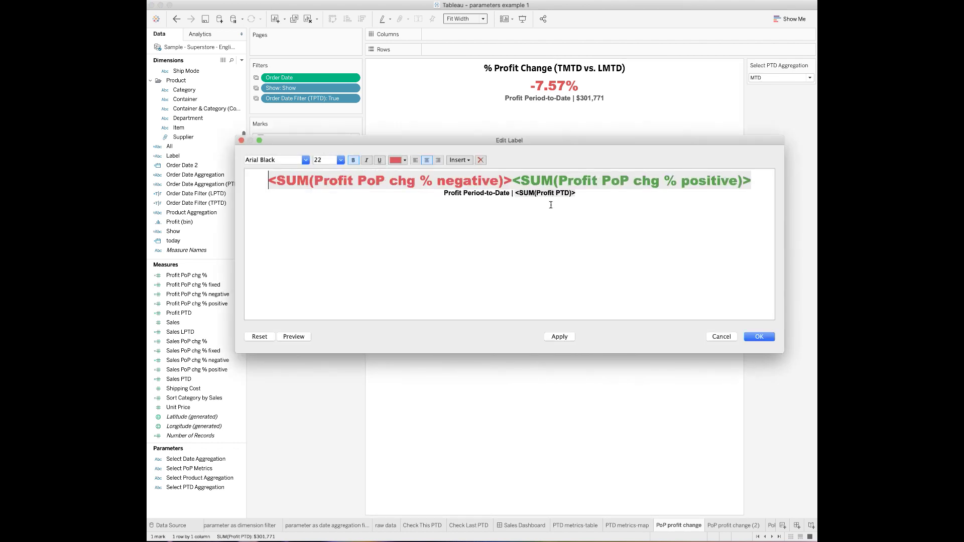